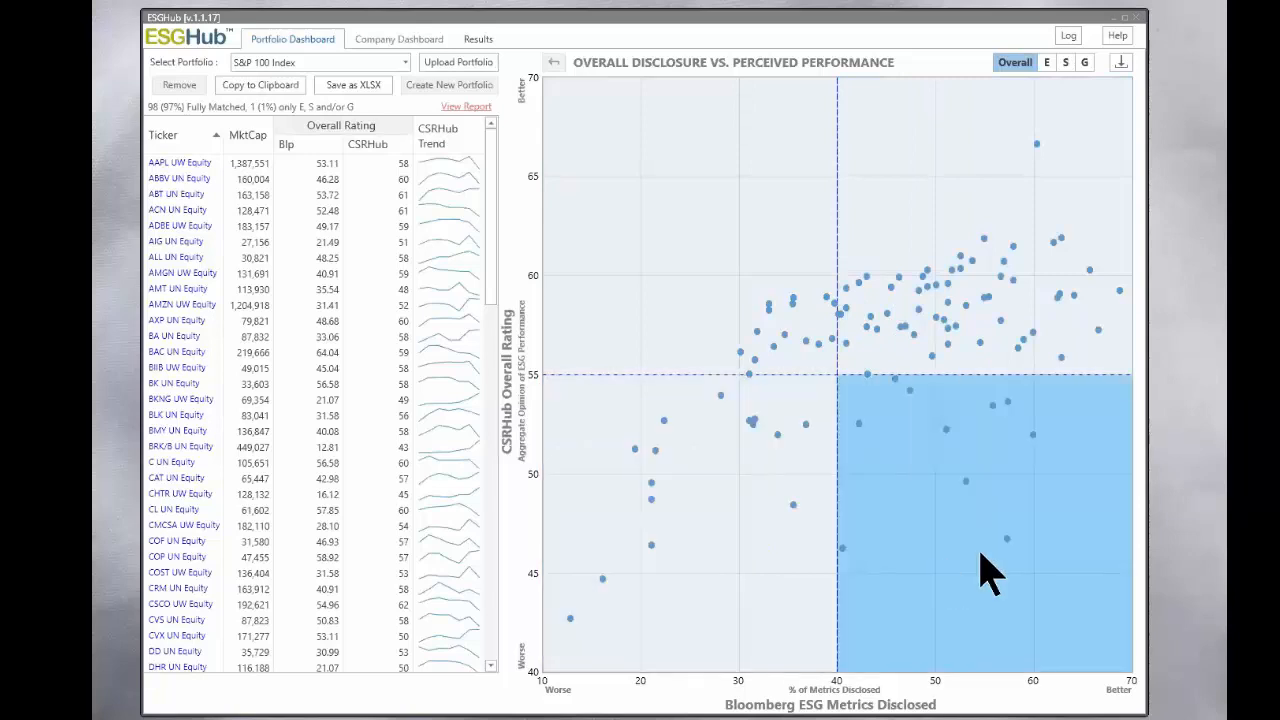
- Open the company details for Philip Morris International from its point in the chart's high-disclosure, low-rating quadrant
mouse_move(1006, 537)
mouse_move(967, 485)
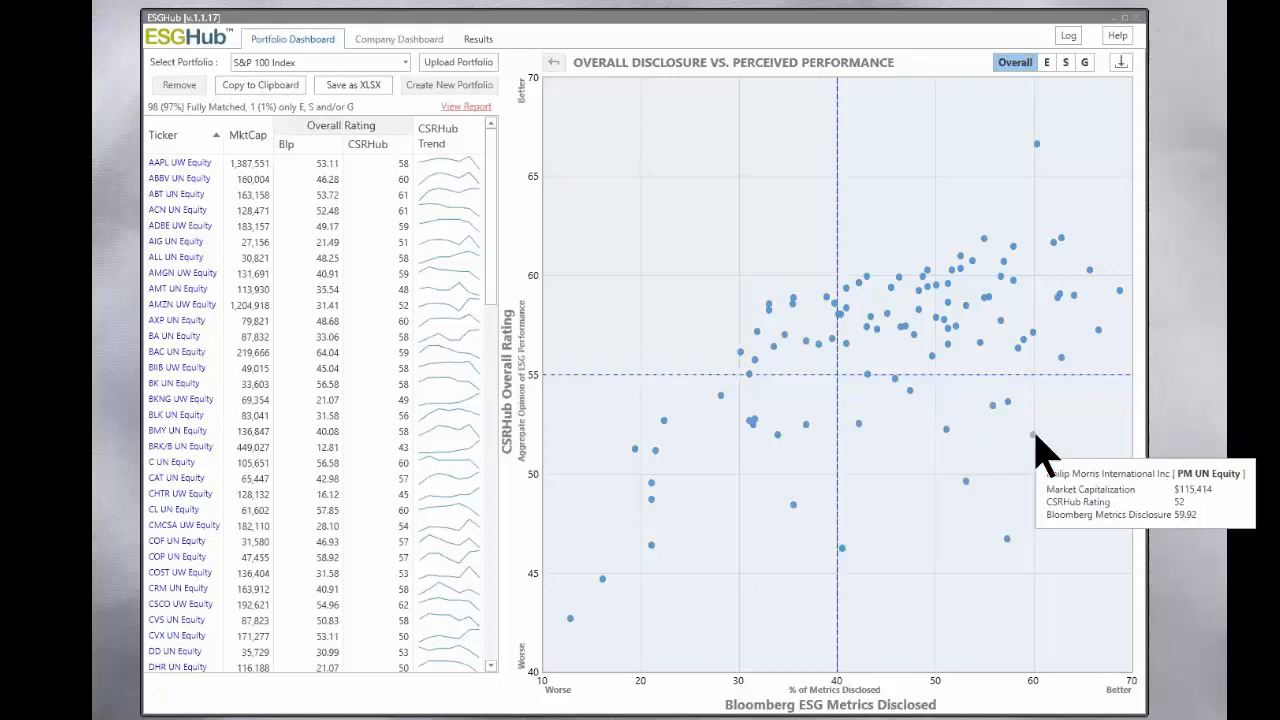
left_click(1035, 436)
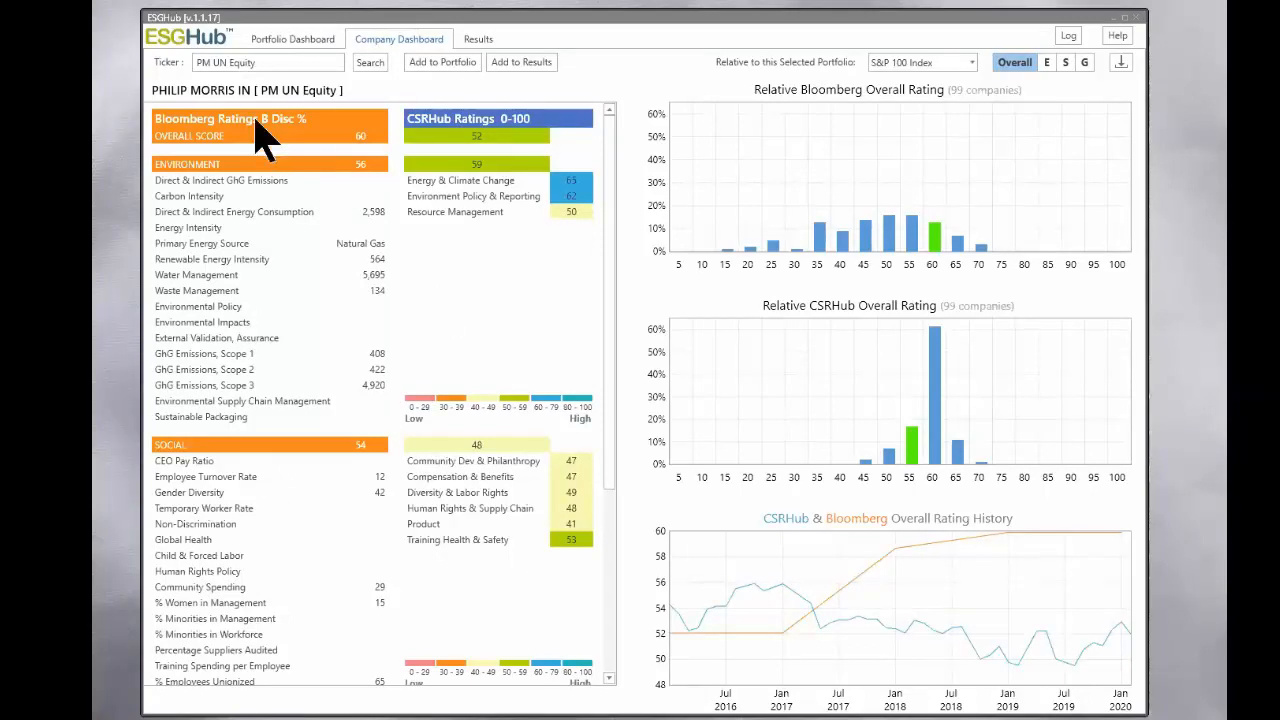
- Export the S&P 100 Index portfolio from the portfolio dashboard as S&P 100 Index.xlsx, overwriting the existing file, and maximize the workbook
left_click(297, 42)
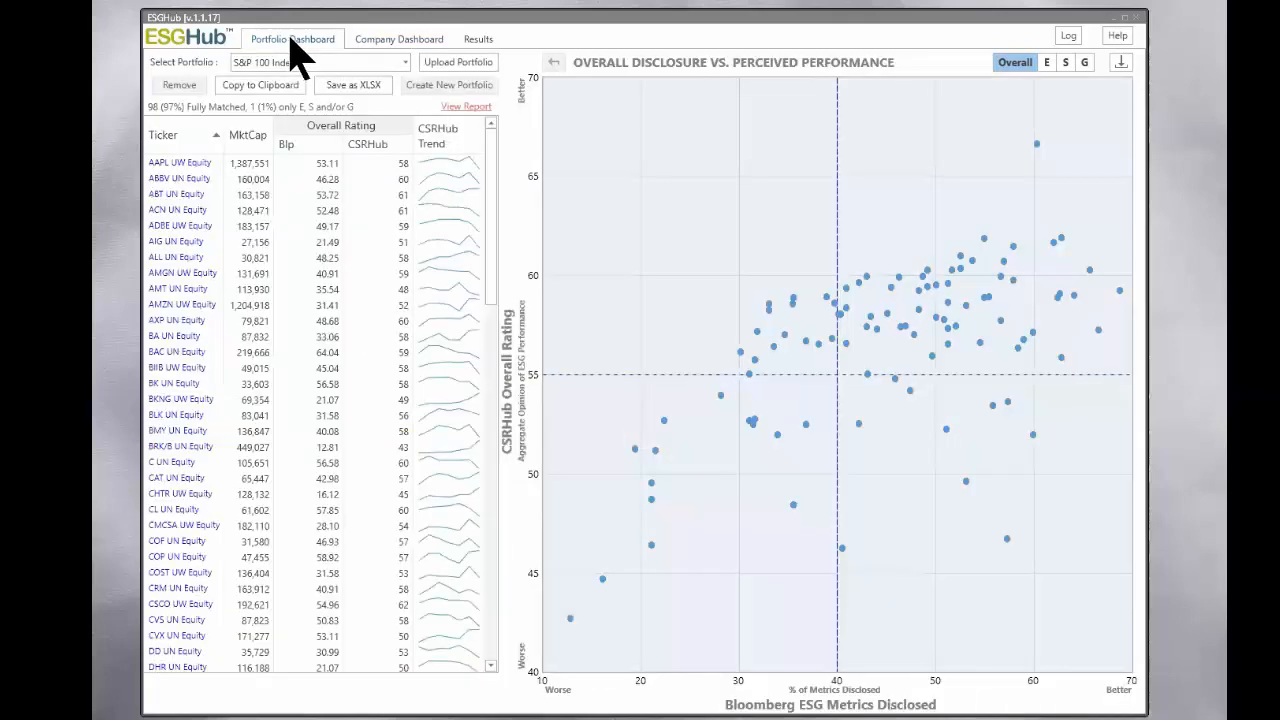
left_click(352, 86)
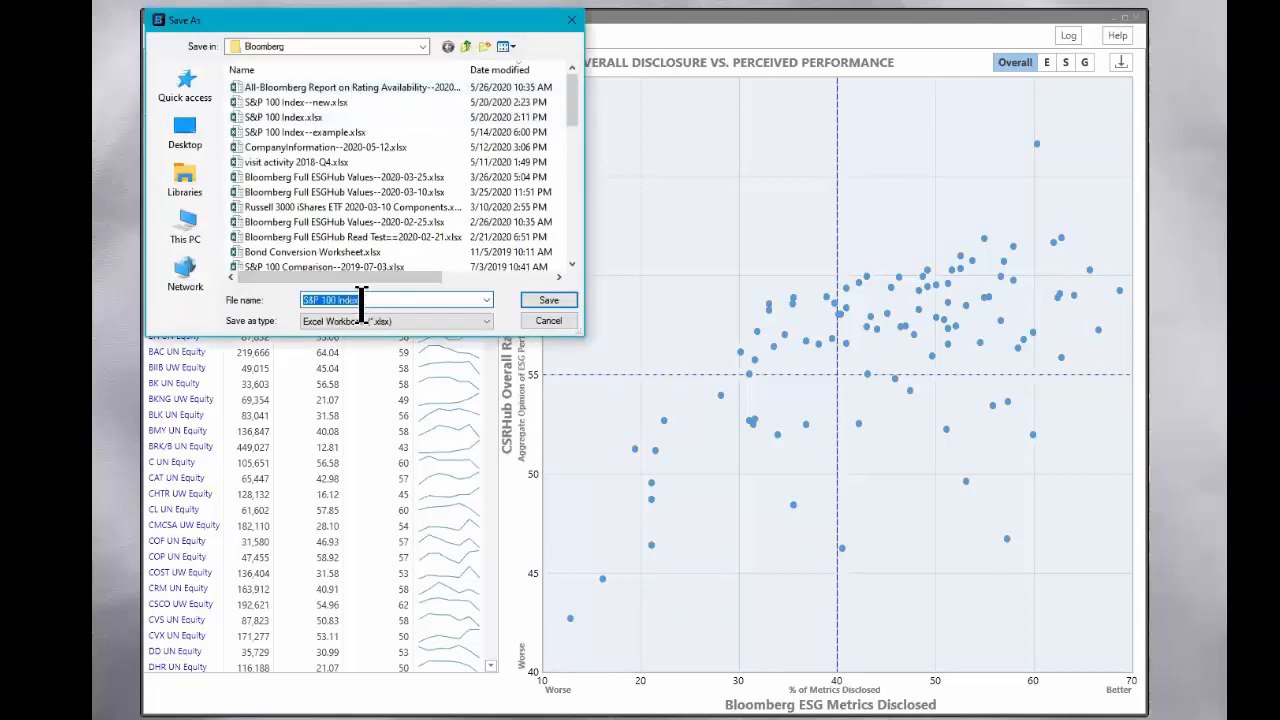
left_click(552, 302)
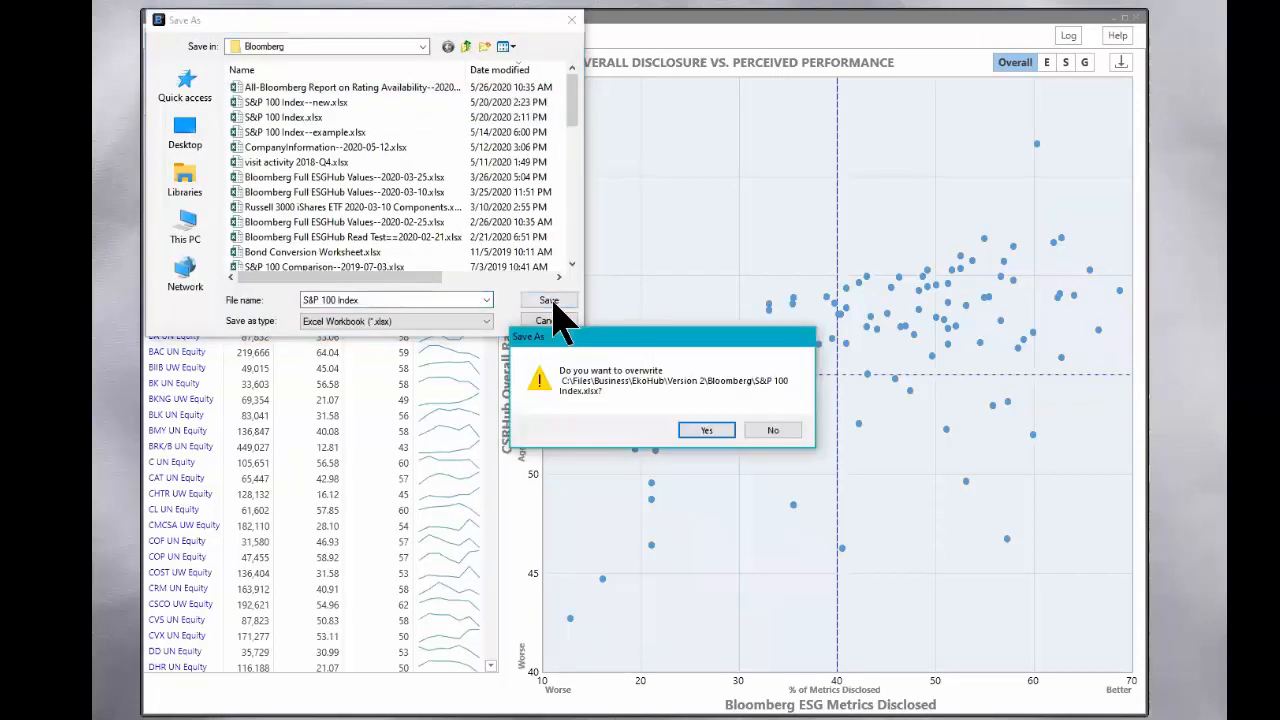
left_click(696, 432)
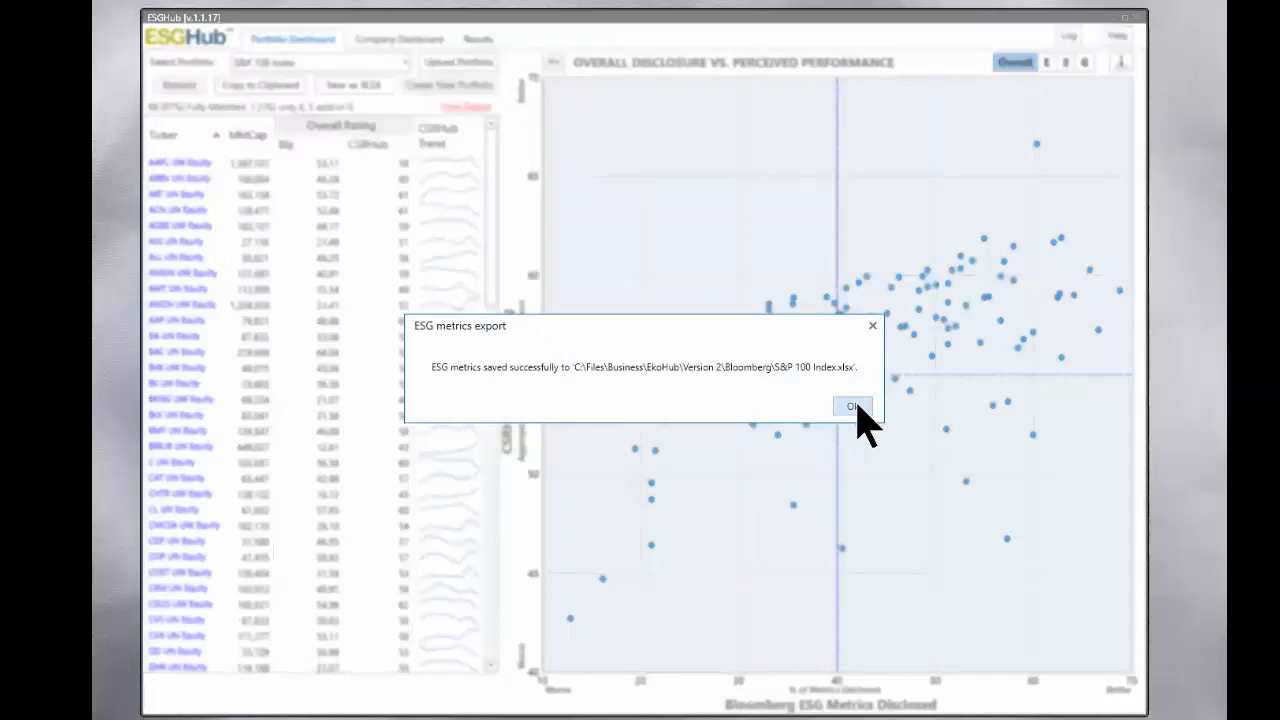
left_click(851, 406)
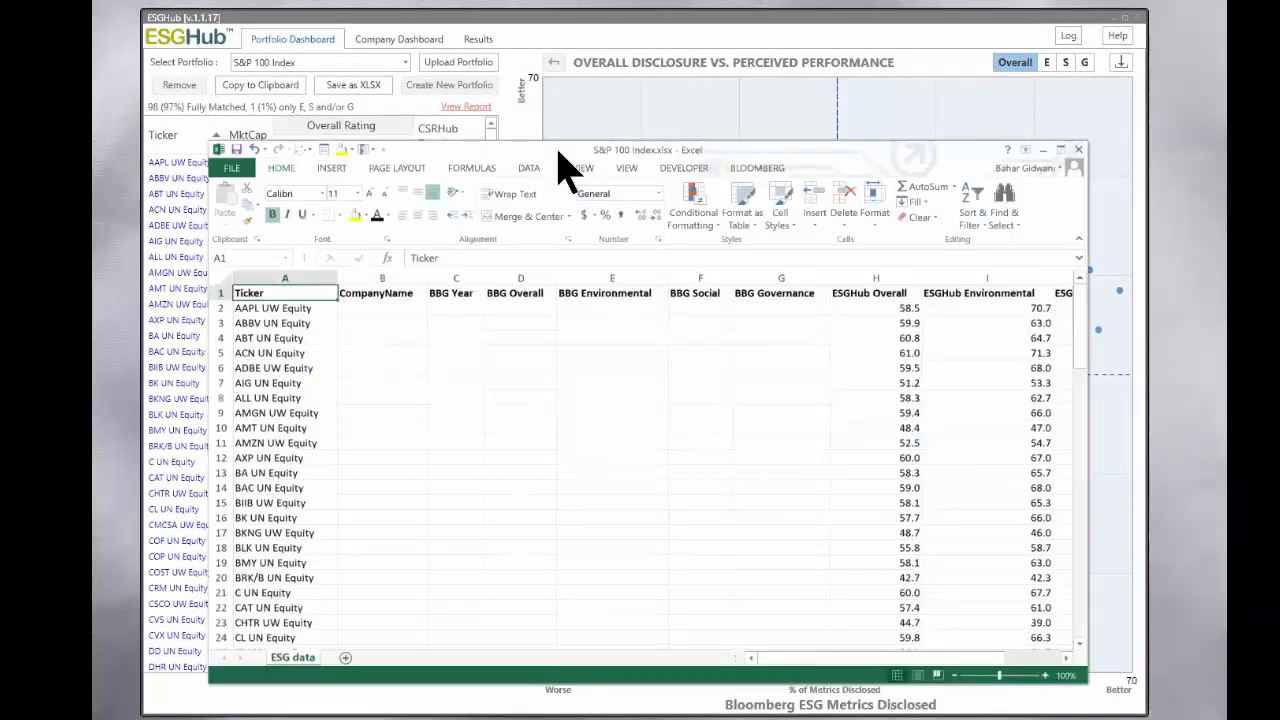
left_click(1061, 149)
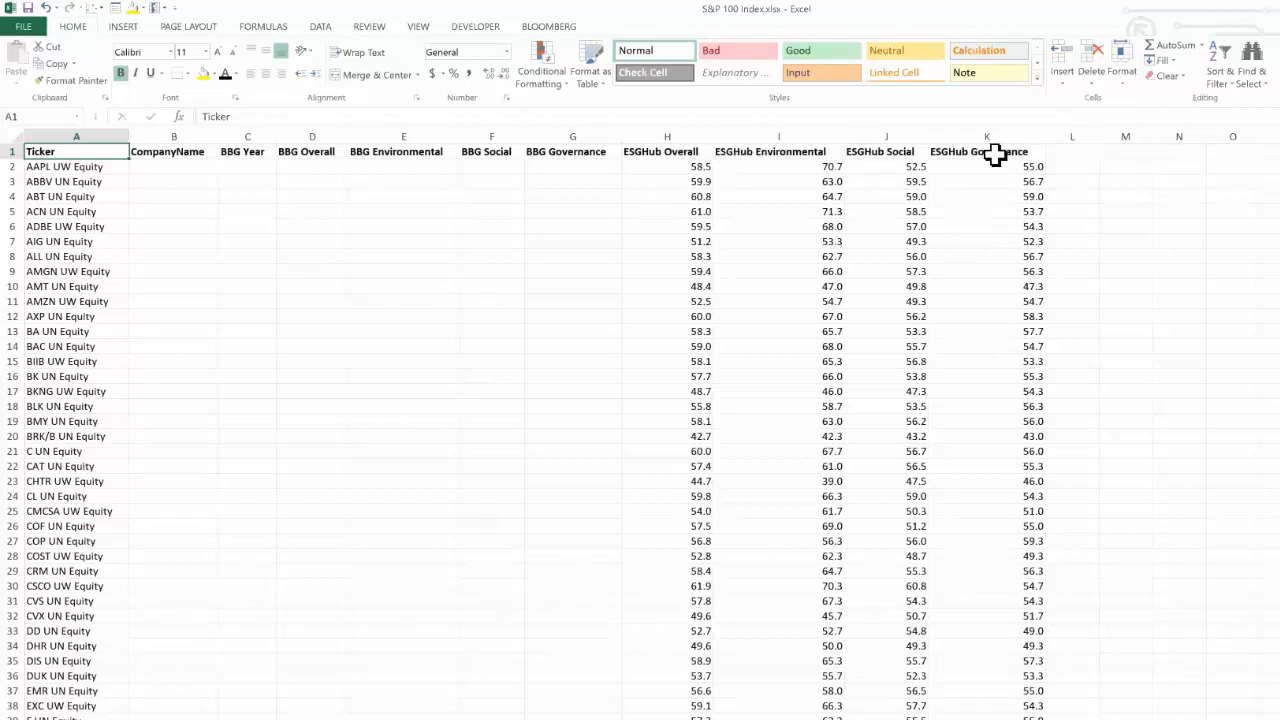
- Re-enter the company name formula in B2 to load the Bloomberg data into the empty columns
left_click(175, 172)
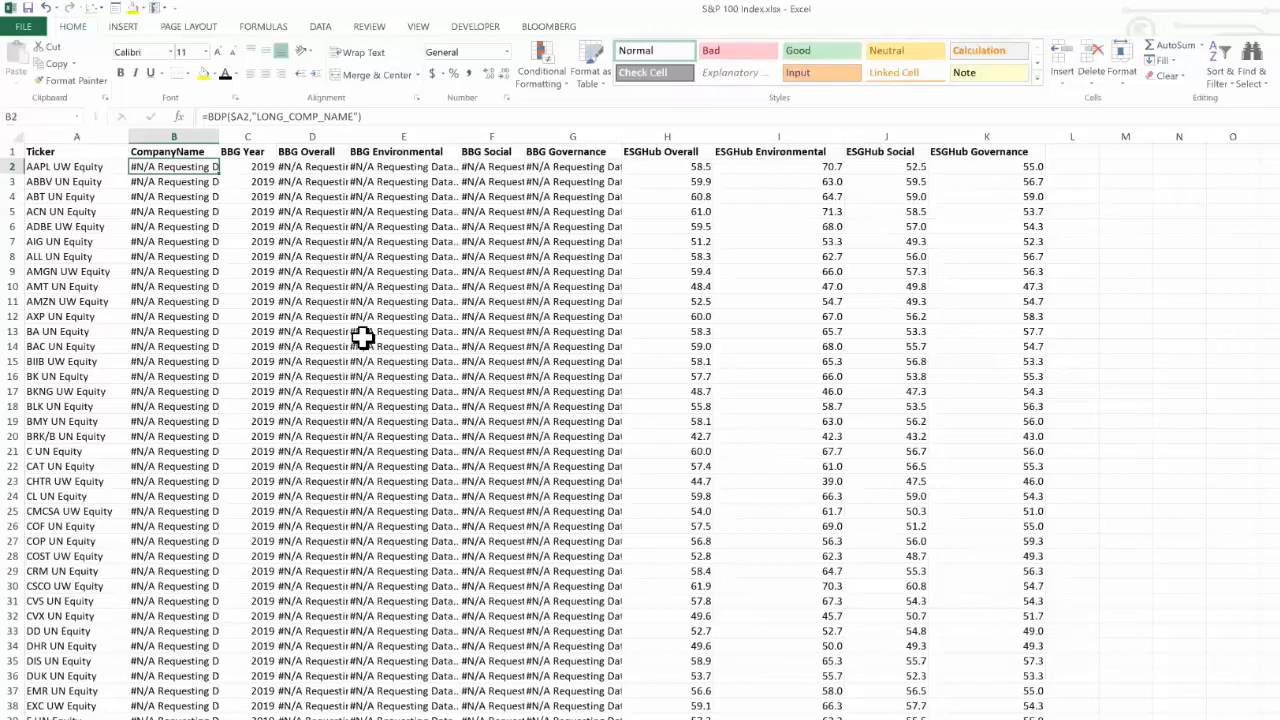
left_click(427, 117)
key("Return")
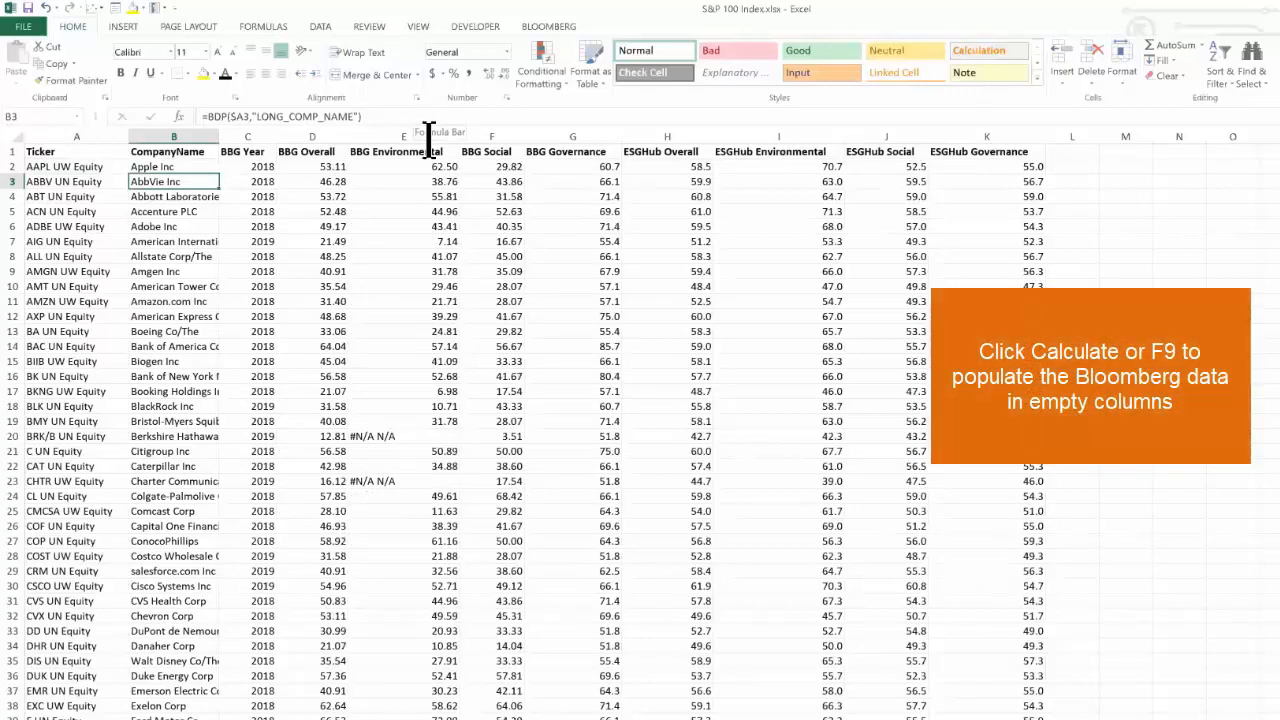
- Examine the BBG Year values and formulas for Apple, BlackRock and American International
left_click(246, 167)
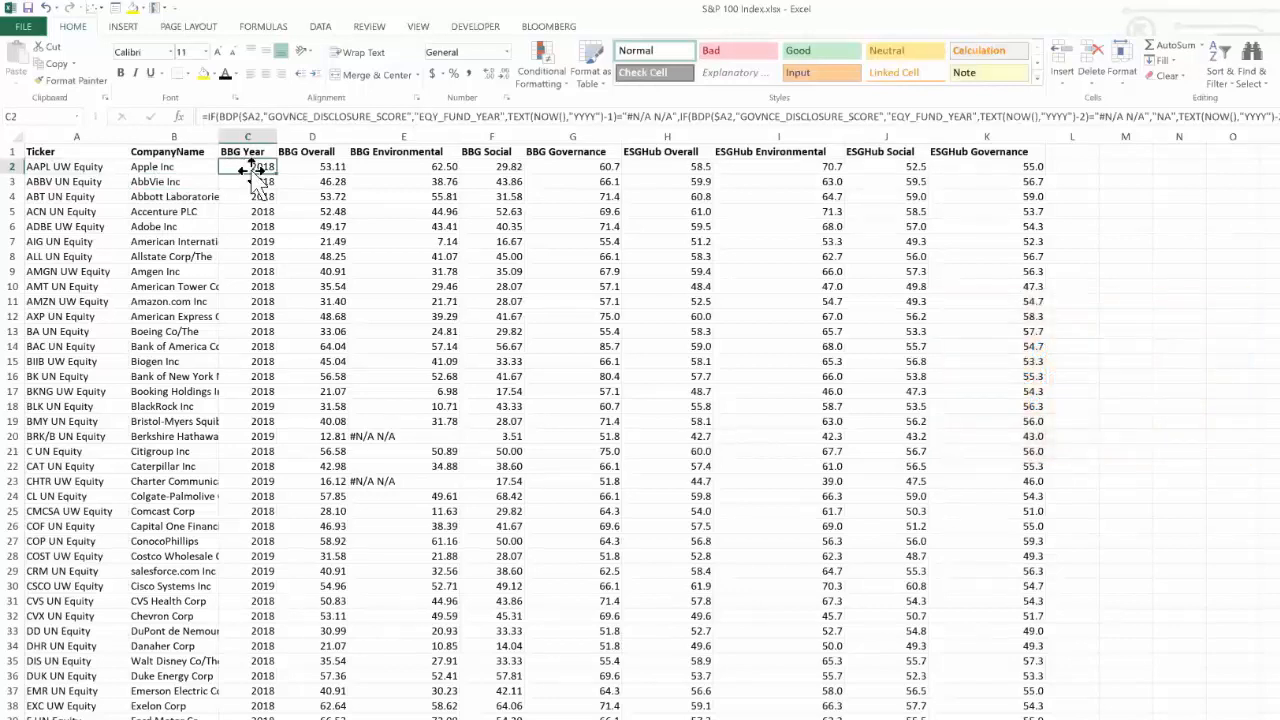
left_click(258, 406)
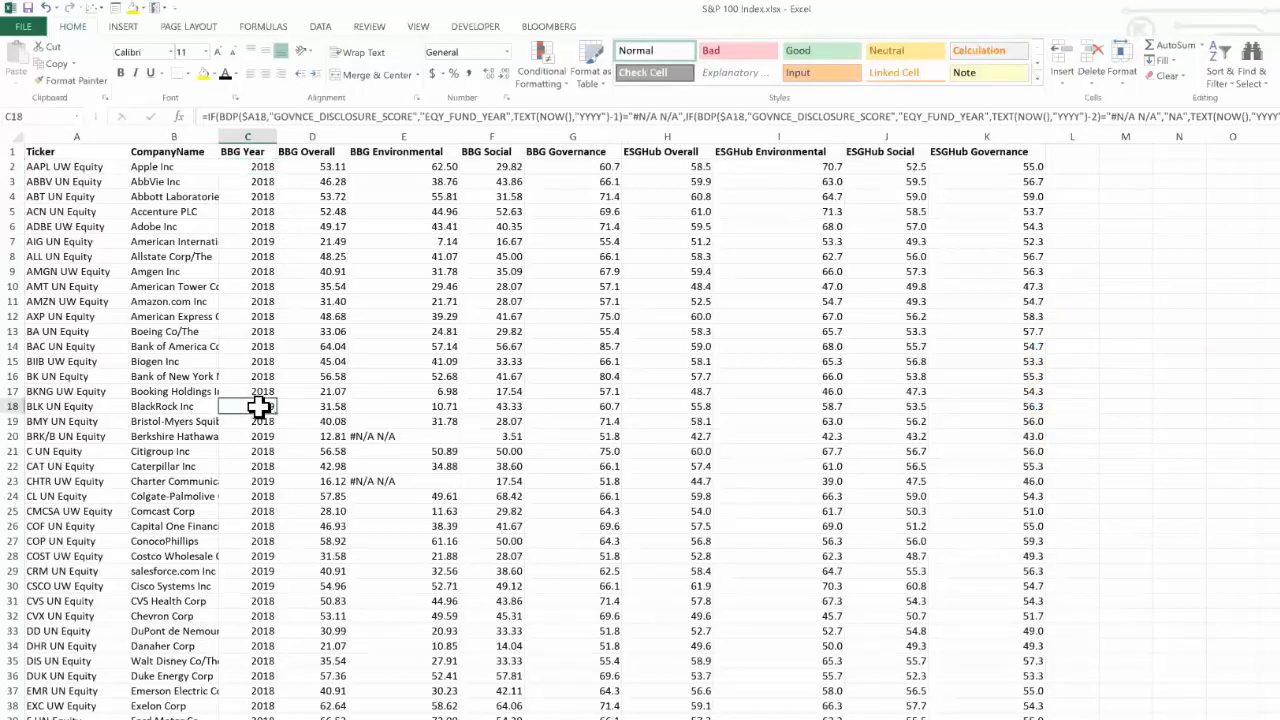
left_click(263, 242)
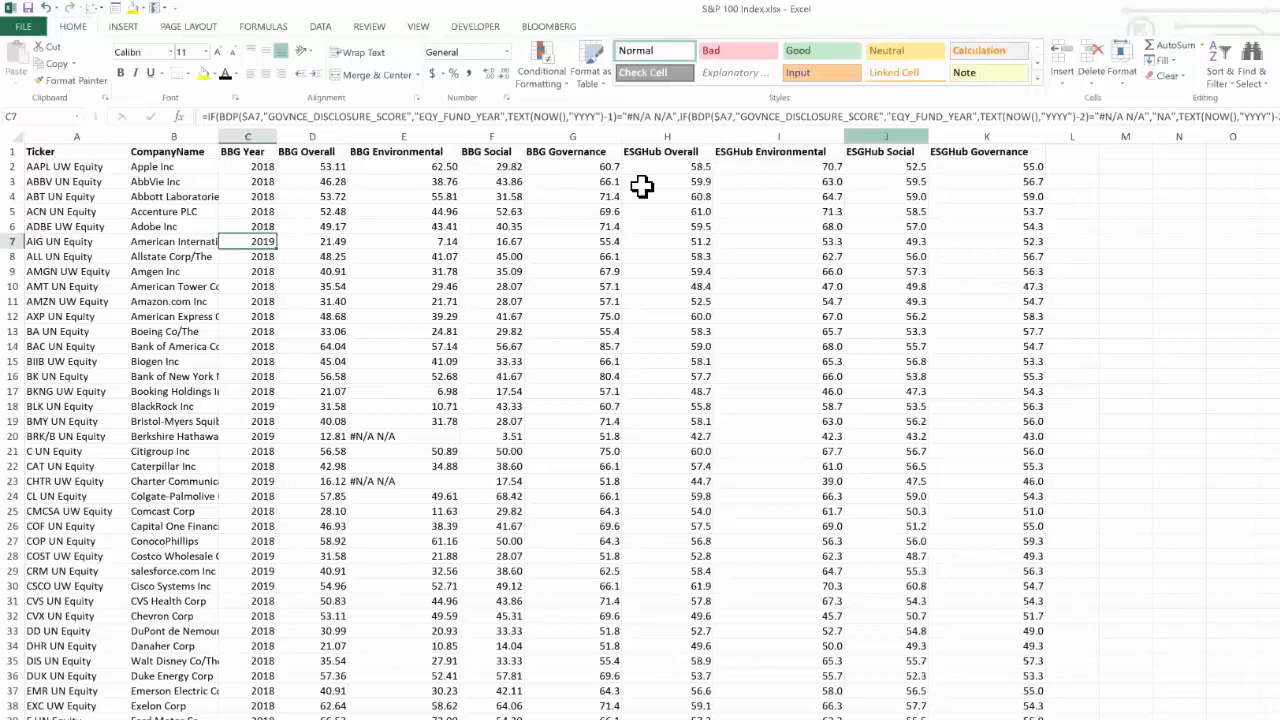
- Copy the company names from B2 down into the CSRHub Bulk Extract sheet at B15 as values, and rebuild that sheet's data
left_click(156, 167)
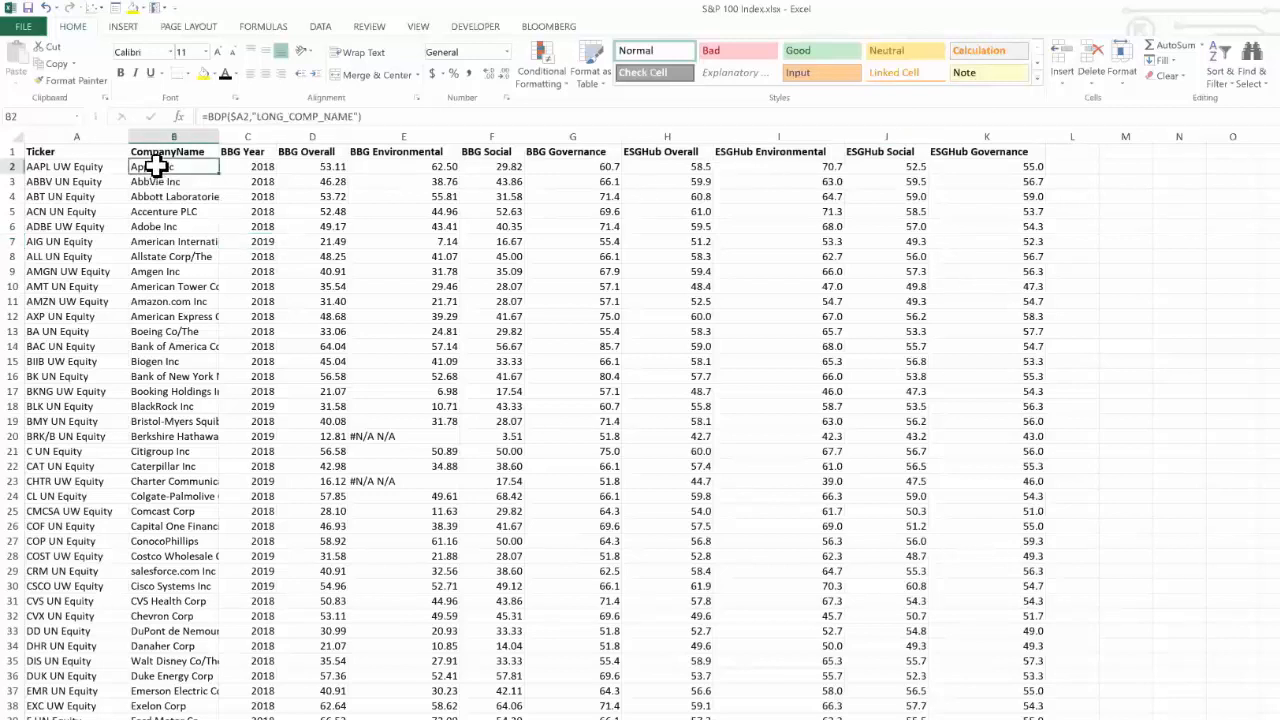
key("ctrl+shift+Down")
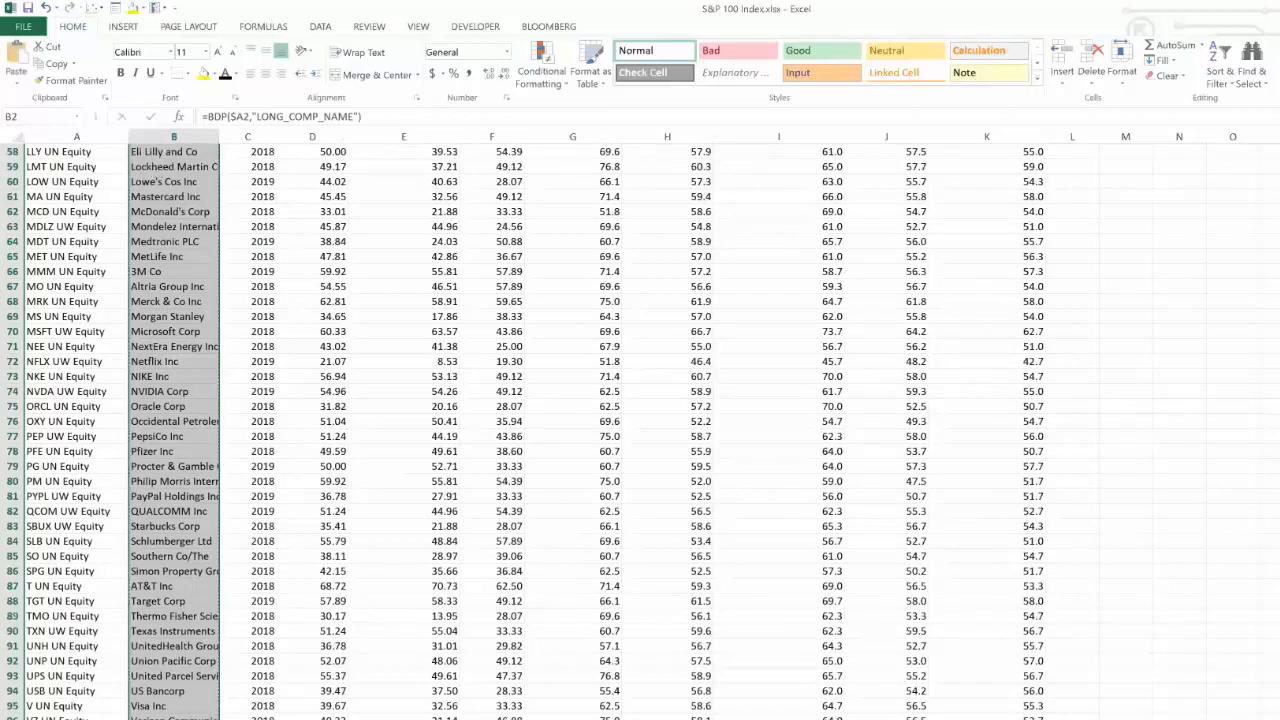
key("alt+Tab")
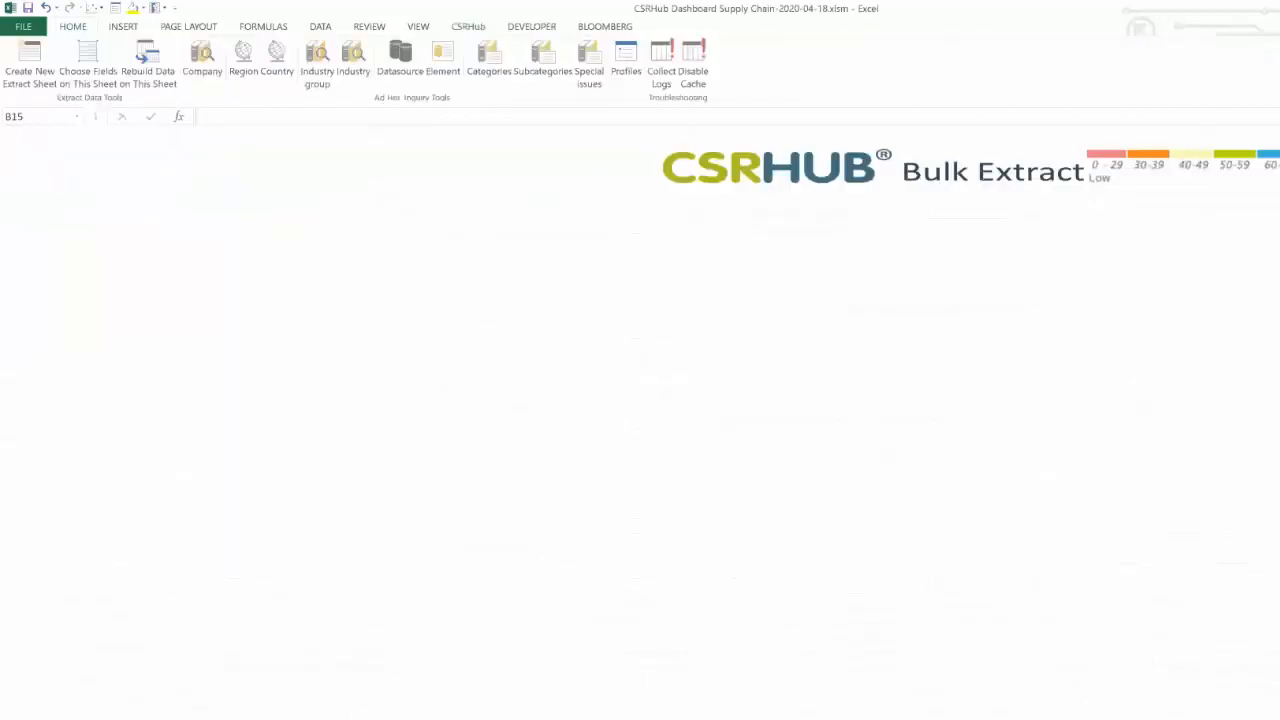
key("ctrl+v")
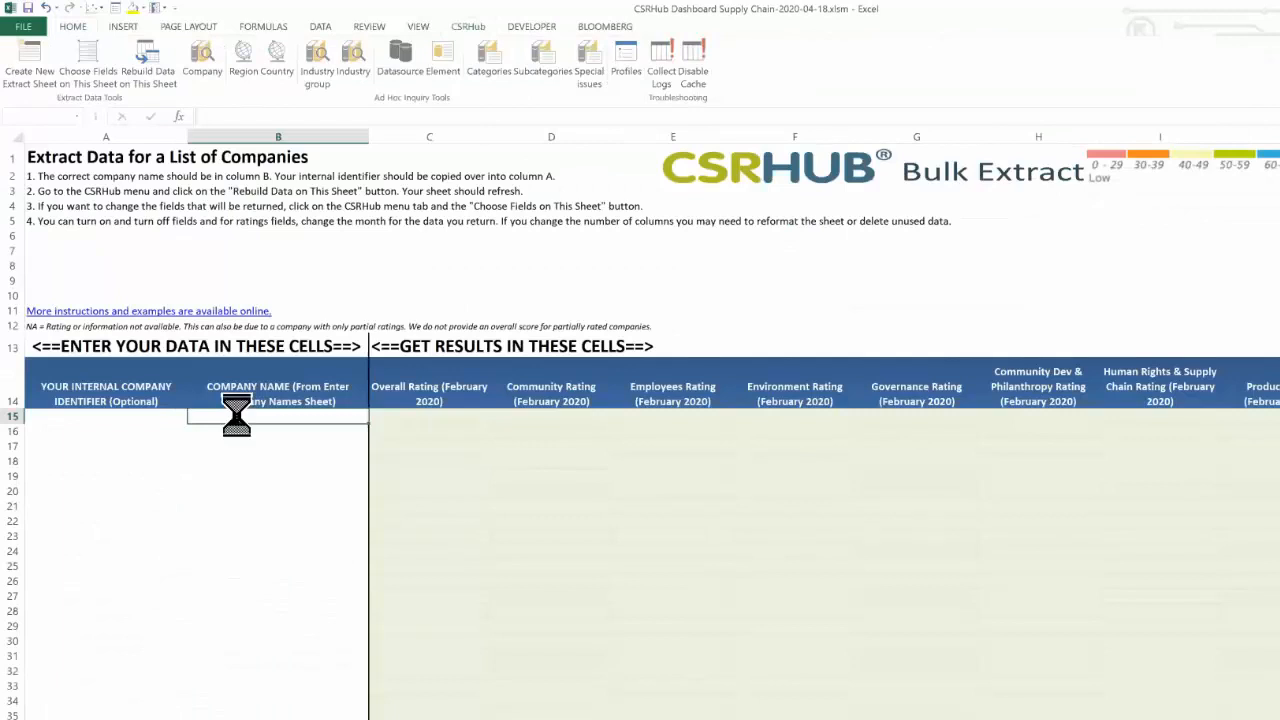
right_click(237, 414)
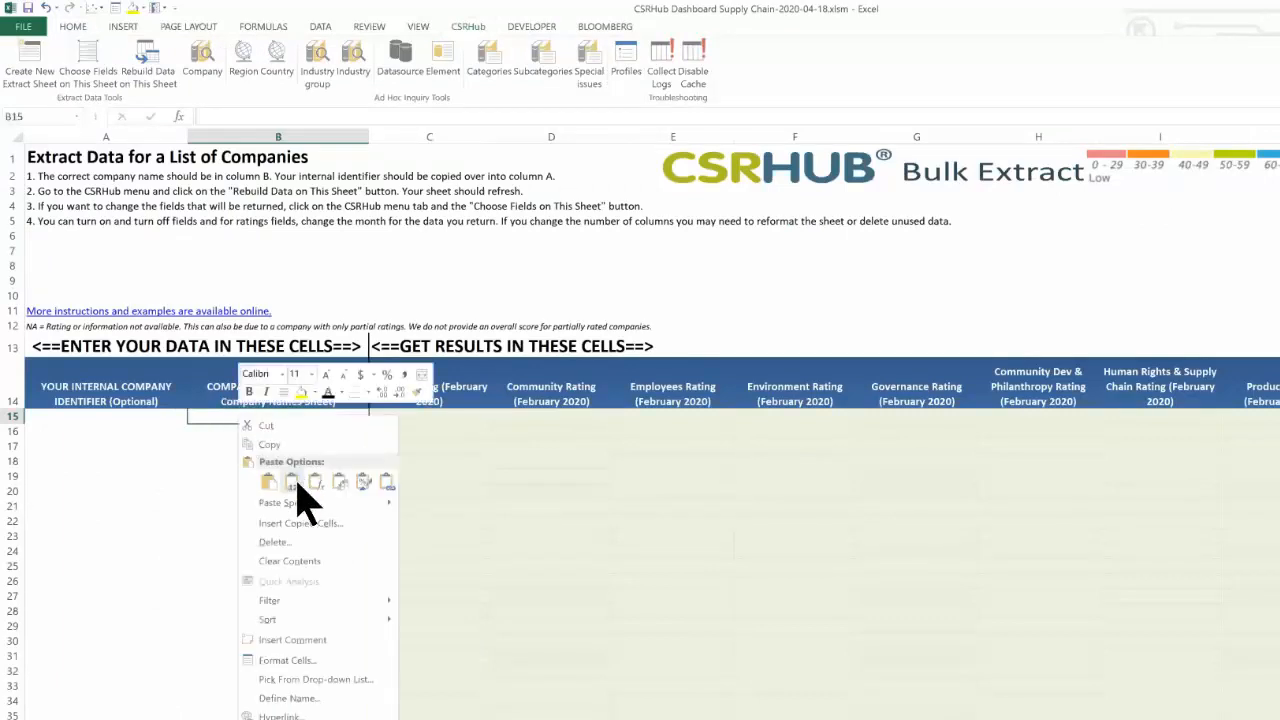
left_click(147, 55)
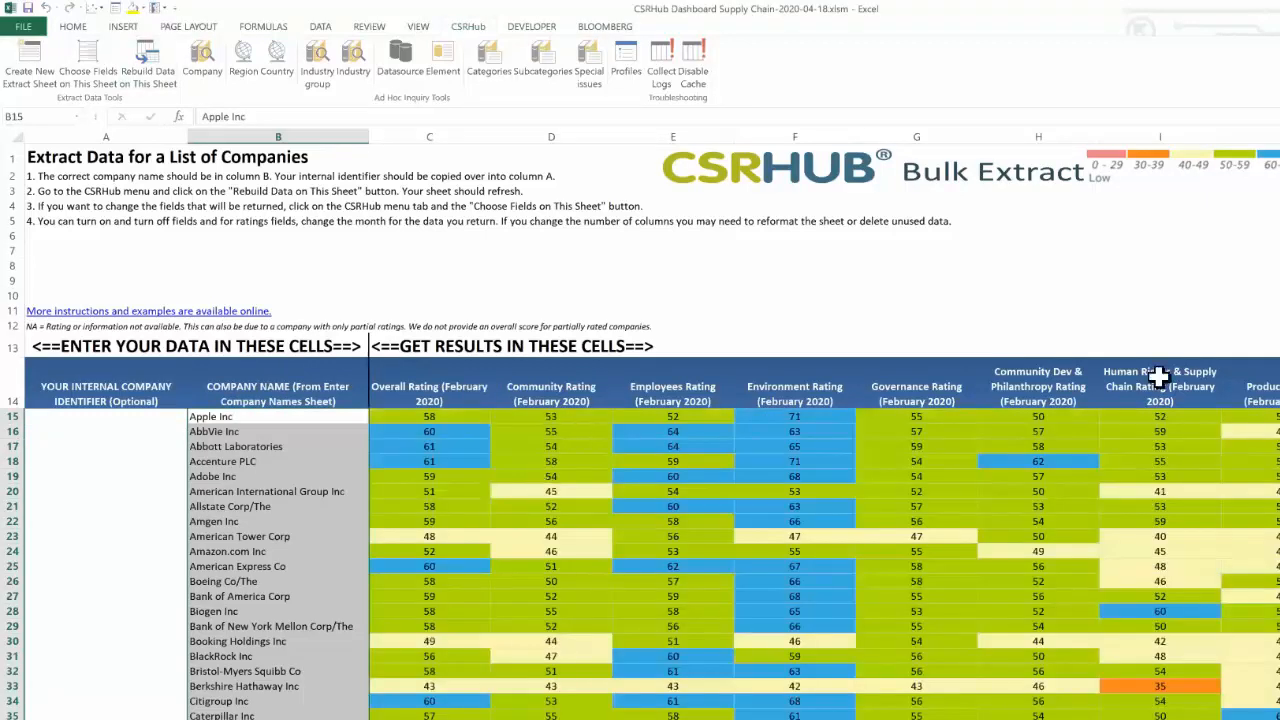
- Review the rating columns across header row 14, from Community Dev & Philanthropy to the governance ratings, and return to the first column
left_click(1051, 388)
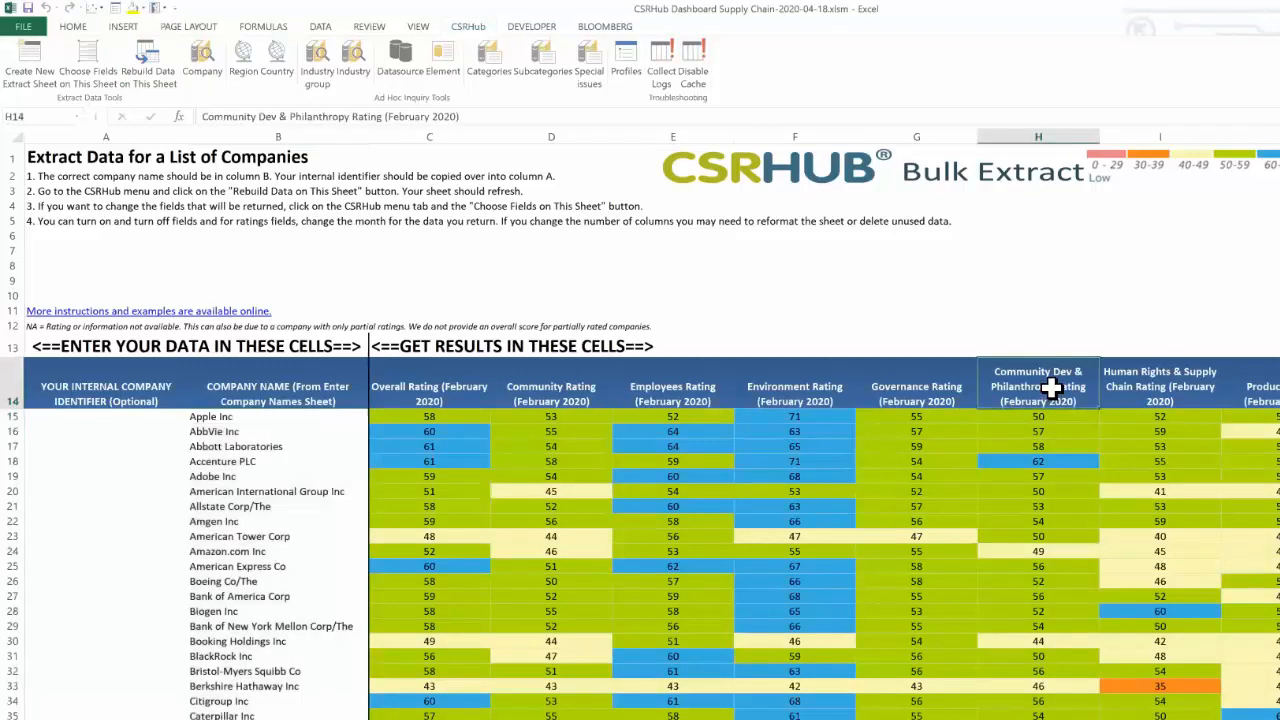
key("Right")
key("Right")
key("Right")
key("Right")
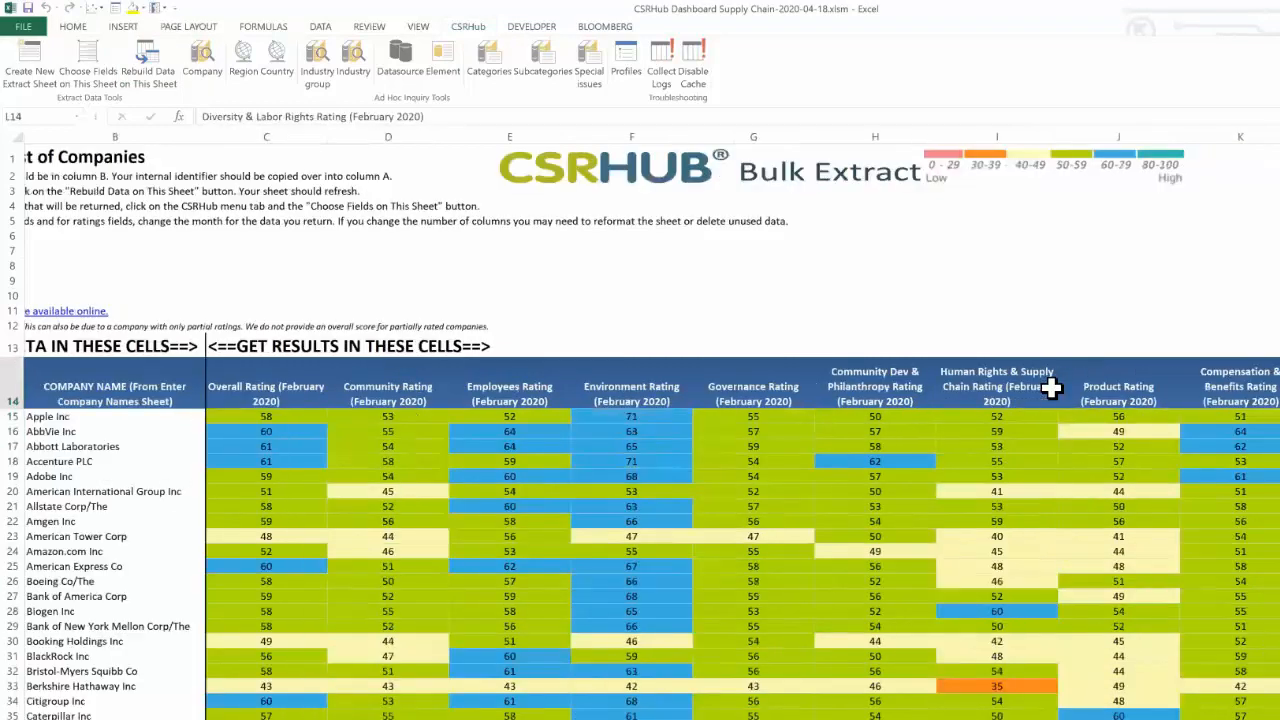
key("Right")
key("Right")
key("Right")
key("Right")
key("Right")
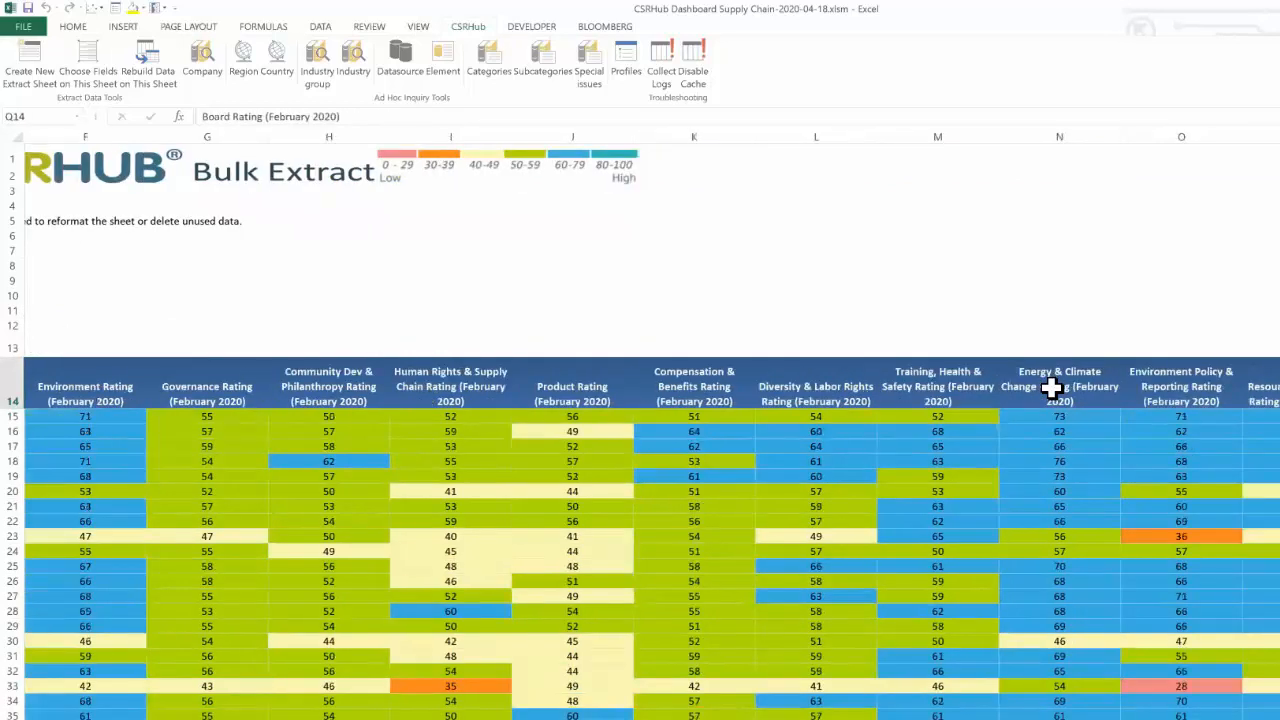
key("Right")
key("Right")
key("Left")
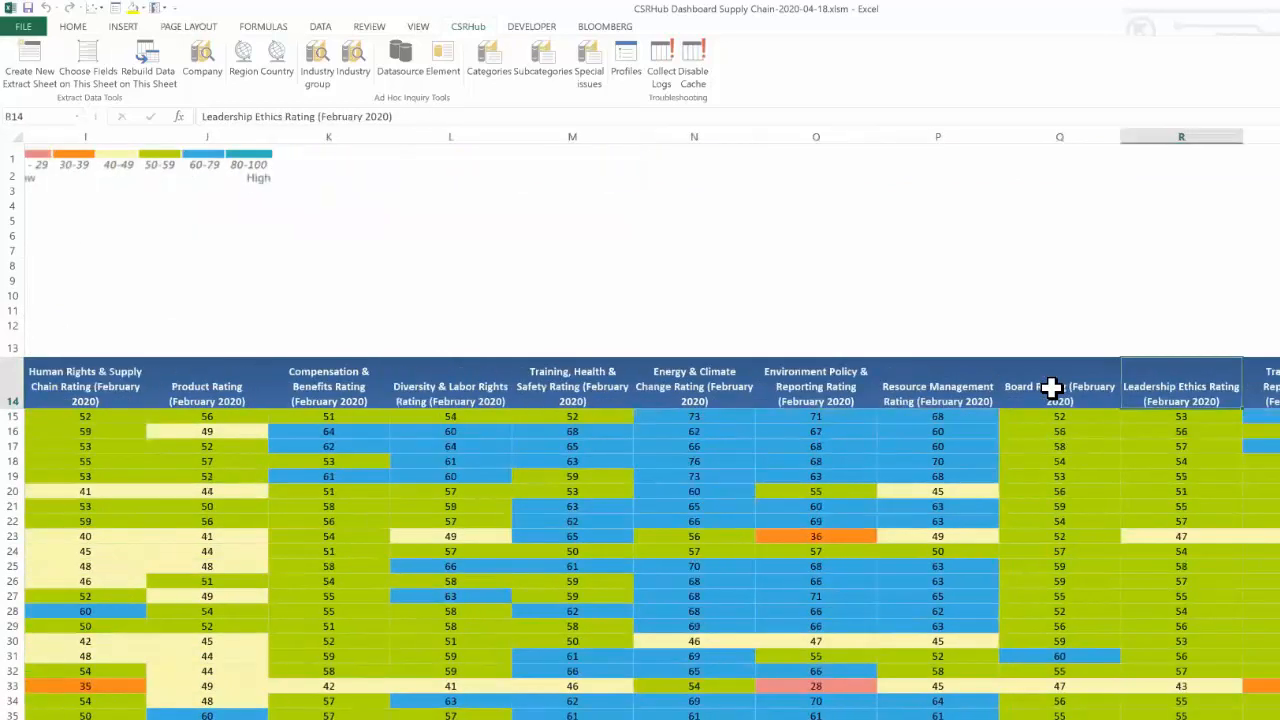
key("Left")
key("Left")
key("Home")
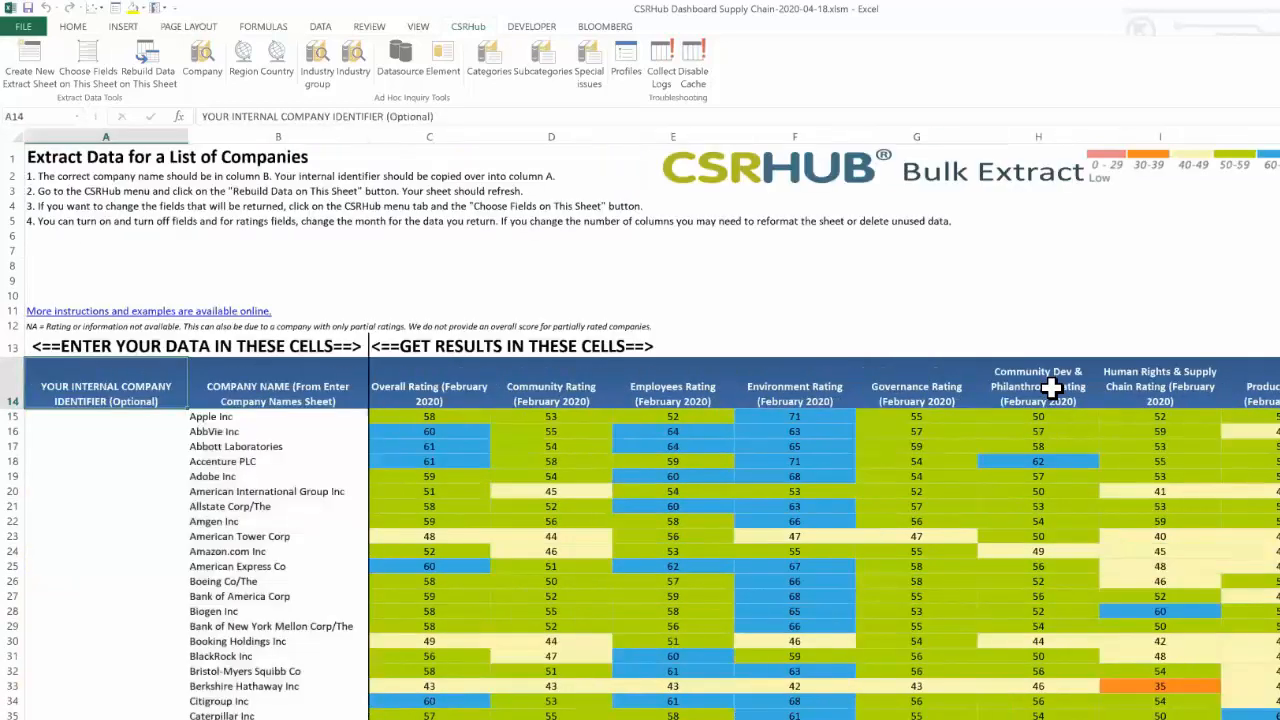